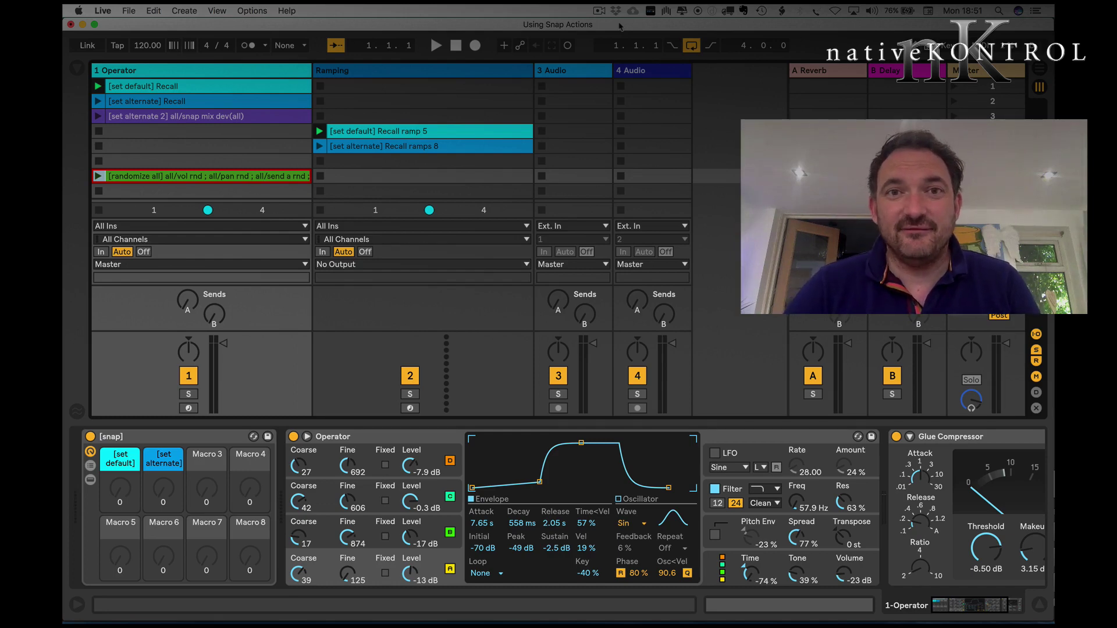
Open the ClyphX Pro 'Using Snap Actions' lesson from the Help View Packs lessons.
{"action": "left_click", "coordinate": [288, 11]}
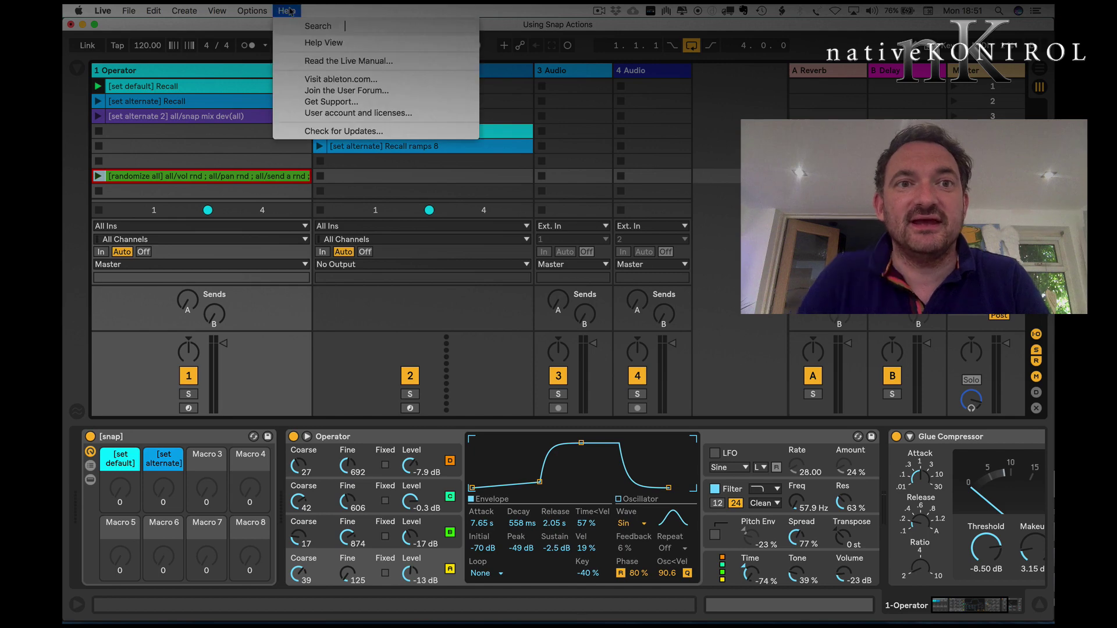
{"action": "left_click", "coordinate": [325, 43]}
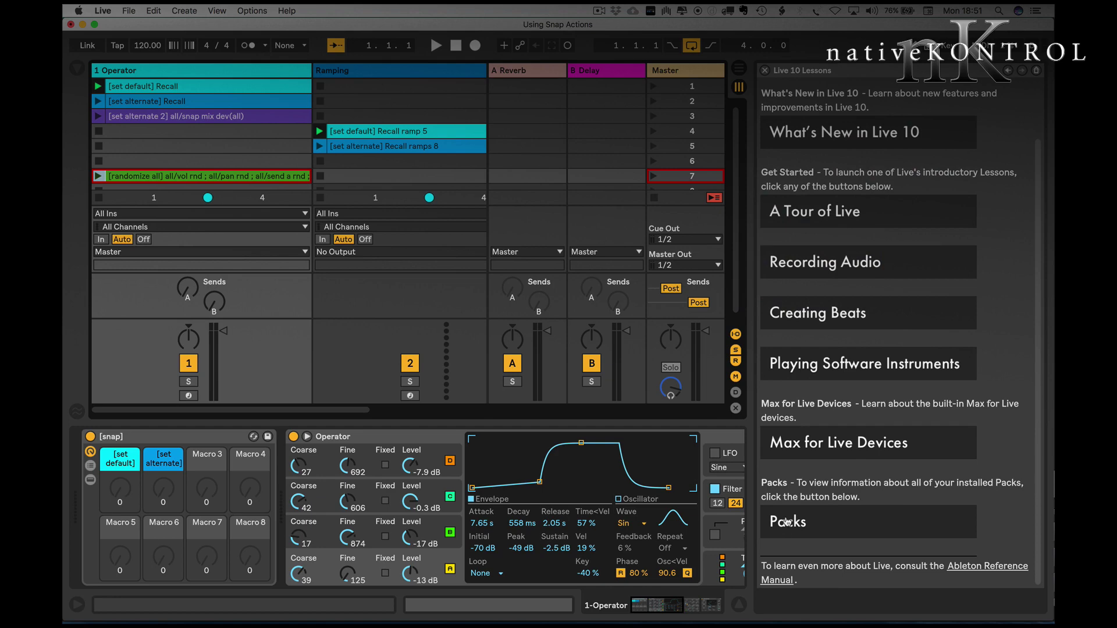
{"action": "left_click", "coordinate": [786, 522]}
{"action": "scroll", "coordinate": [918, 330], "scroll_direction": "down", "scroll_amount": 10}
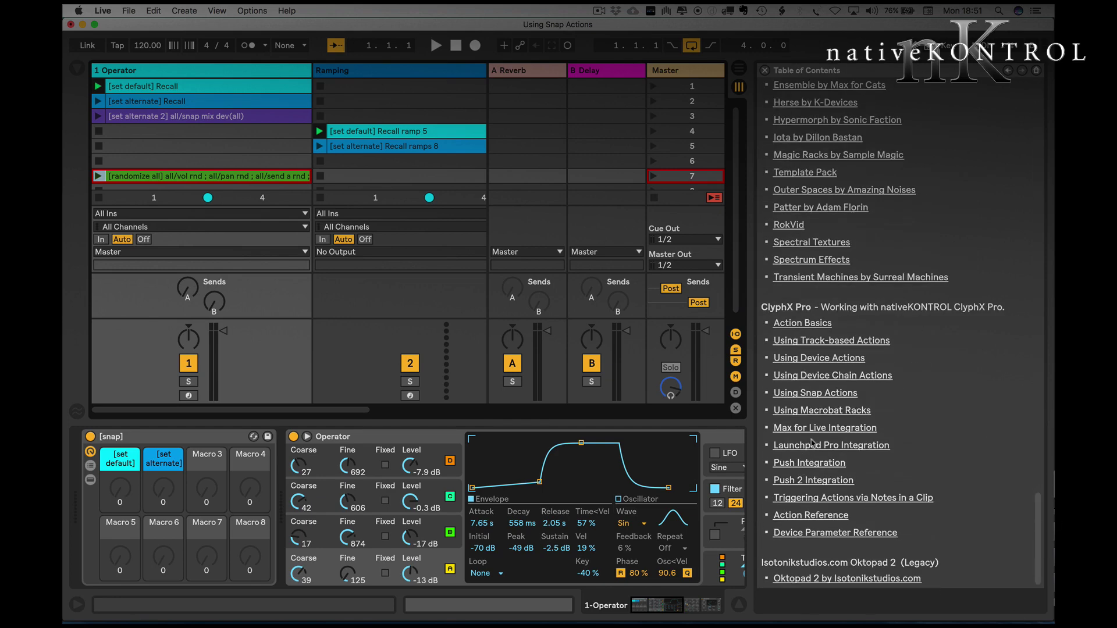
{"action": "left_click", "coordinate": [812, 394]}
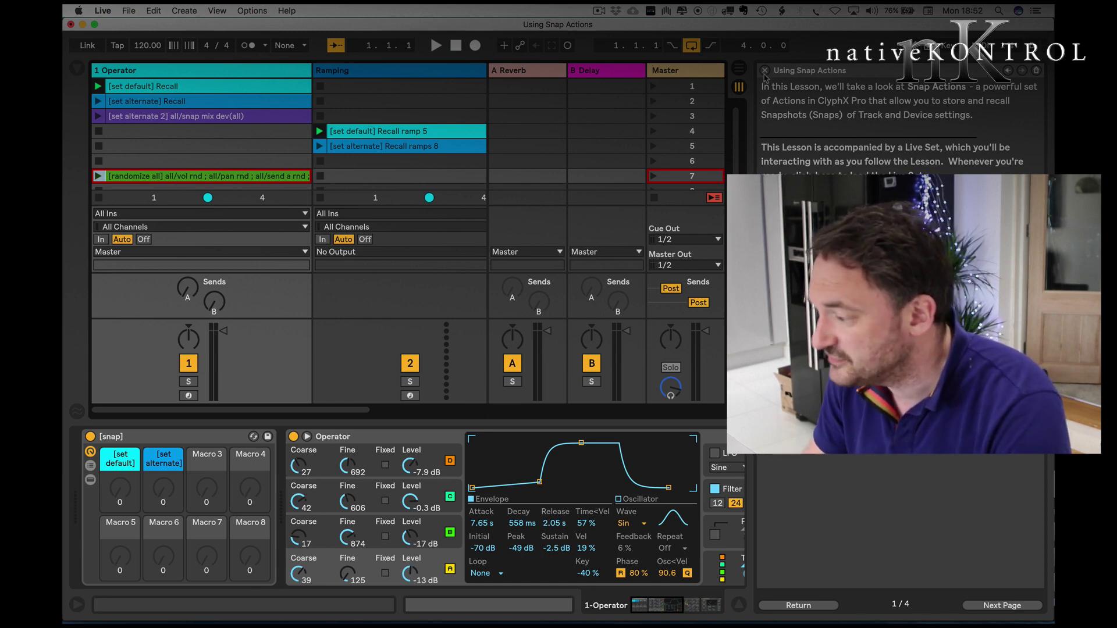
Close the lesson, alternate the [set alternate] and [set default] Recall clips twice, then show Arrangement View.
{"action": "left_click", "coordinate": [765, 70]}
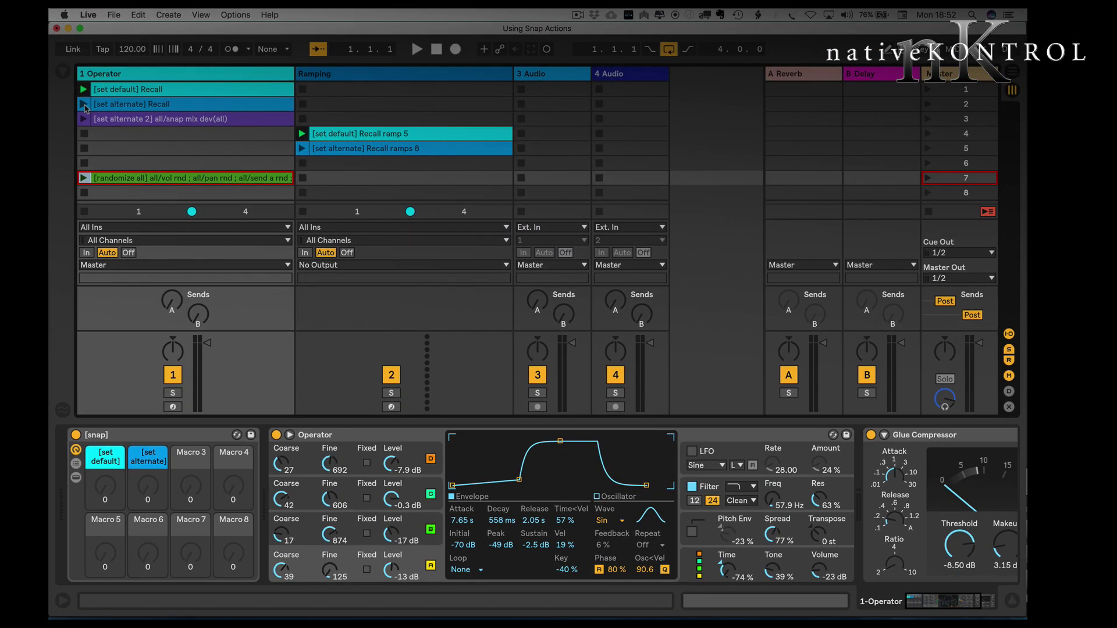
{"action": "left_click", "coordinate": [84, 104]}
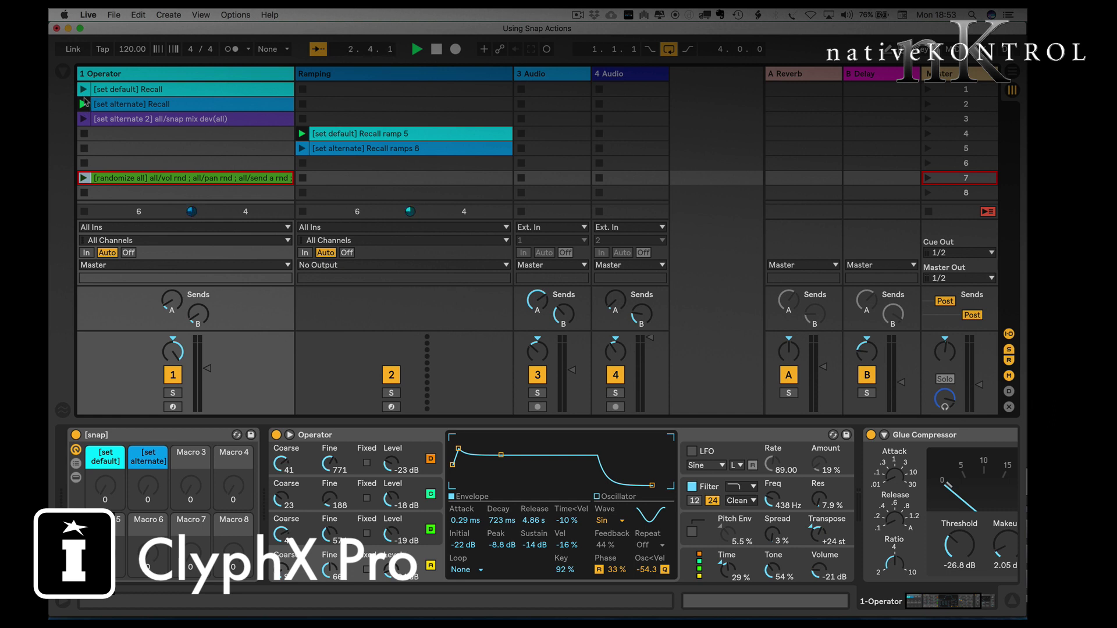
{"action": "left_click", "coordinate": [84, 89]}
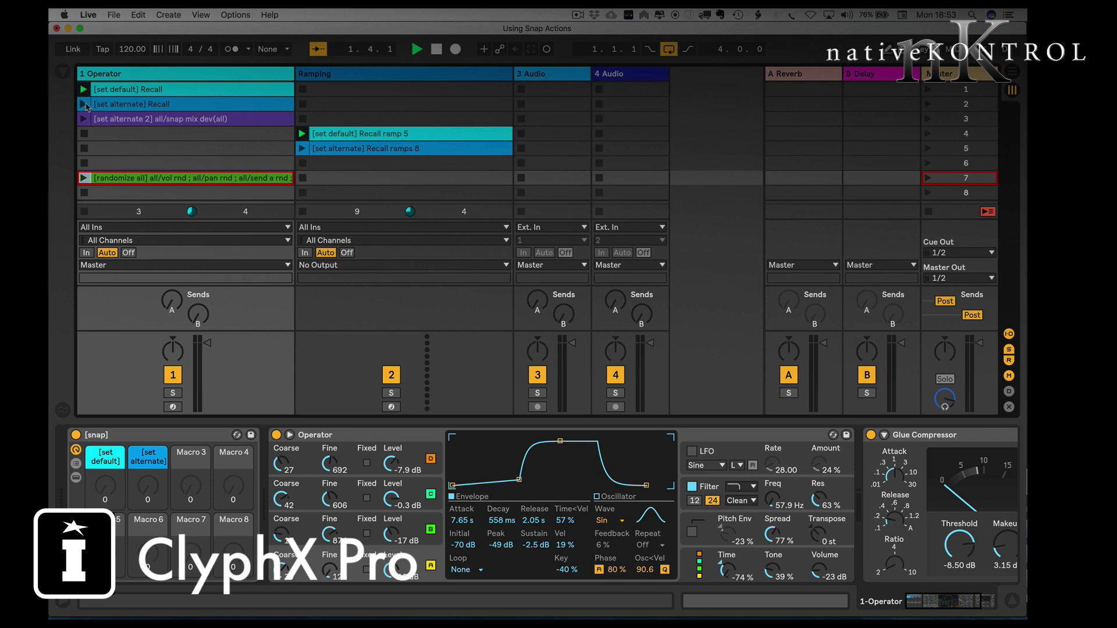
{"action": "left_click", "coordinate": [83, 103]}
{"action": "left_click", "coordinate": [83, 89]}
{"action": "left_click", "coordinate": [1013, 72]}
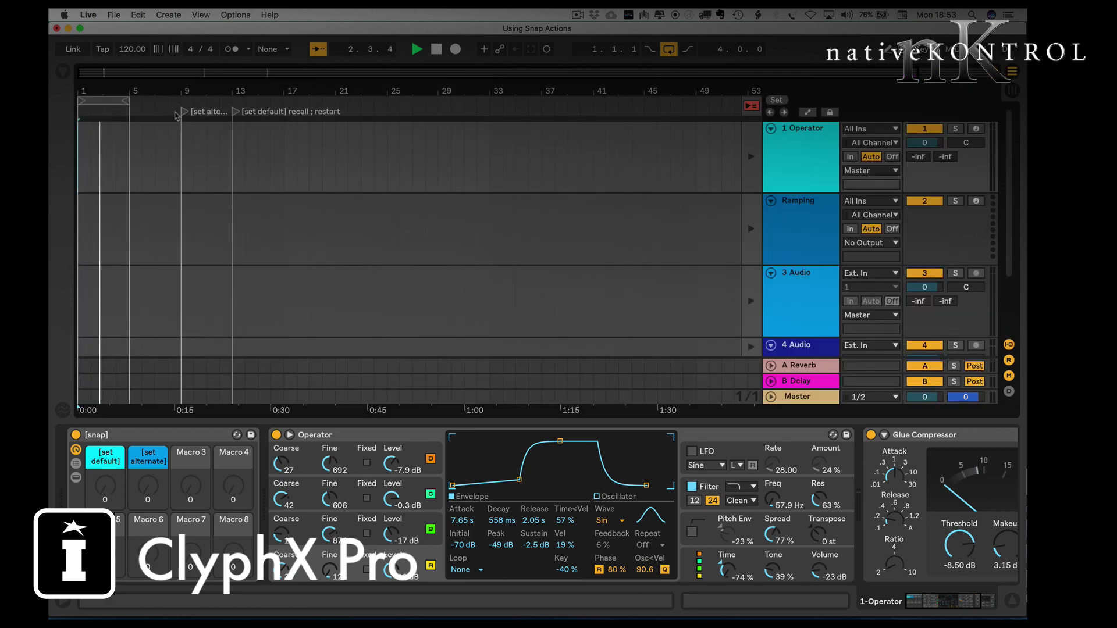
Play through the [set alternate] locator from just before it, then go back to Session View.
{"action": "left_click", "coordinate": [173, 103]}
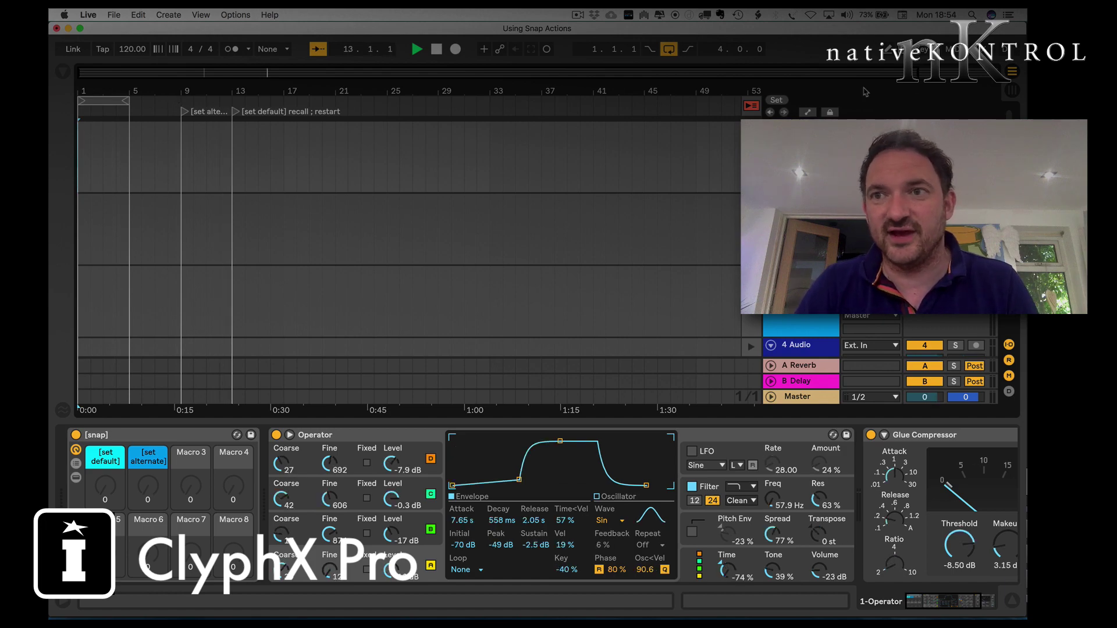
{"action": "left_click", "coordinate": [1013, 98]}
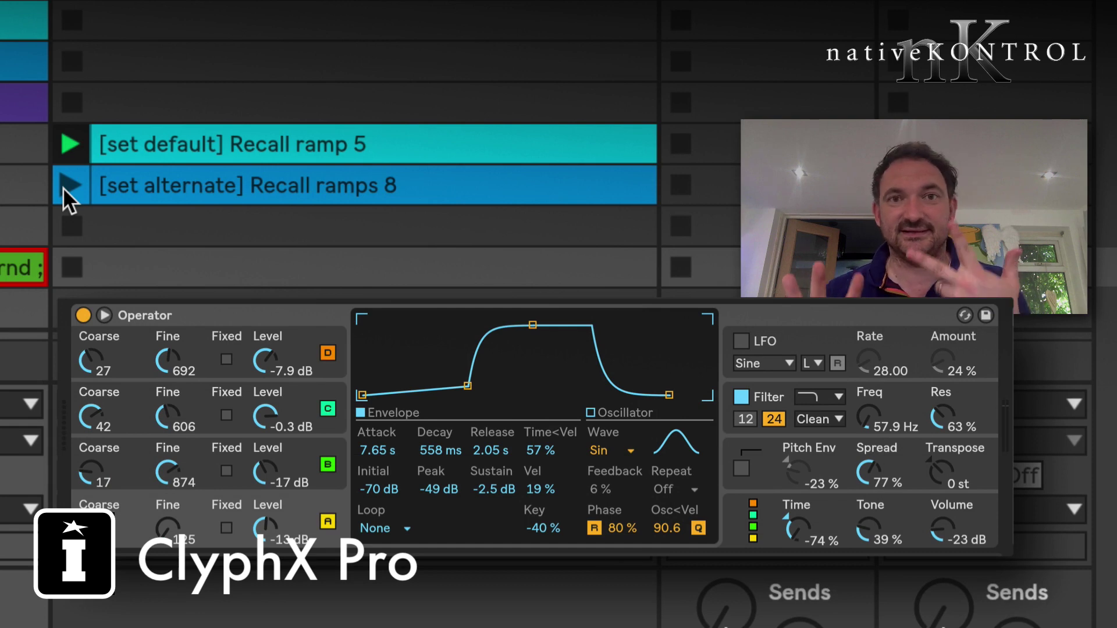
Launch [set alternate] Recall ramps 8, then [set default] Recall ramp 5 to glide Operator back.
{"action": "left_click", "coordinate": [63, 188]}
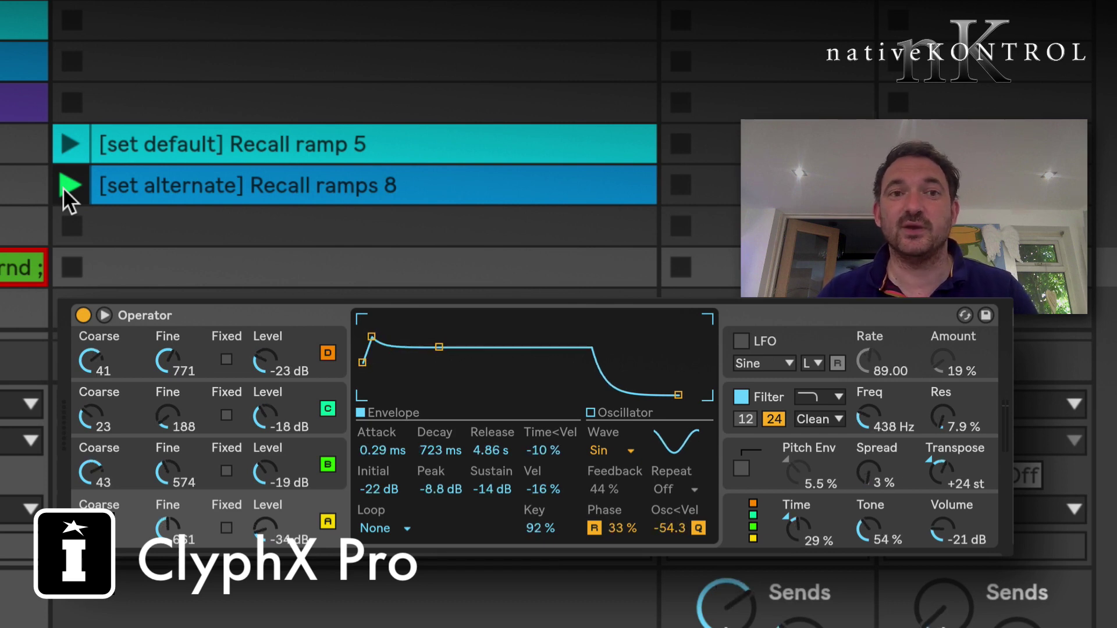
{"action": "left_click", "coordinate": [65, 135]}
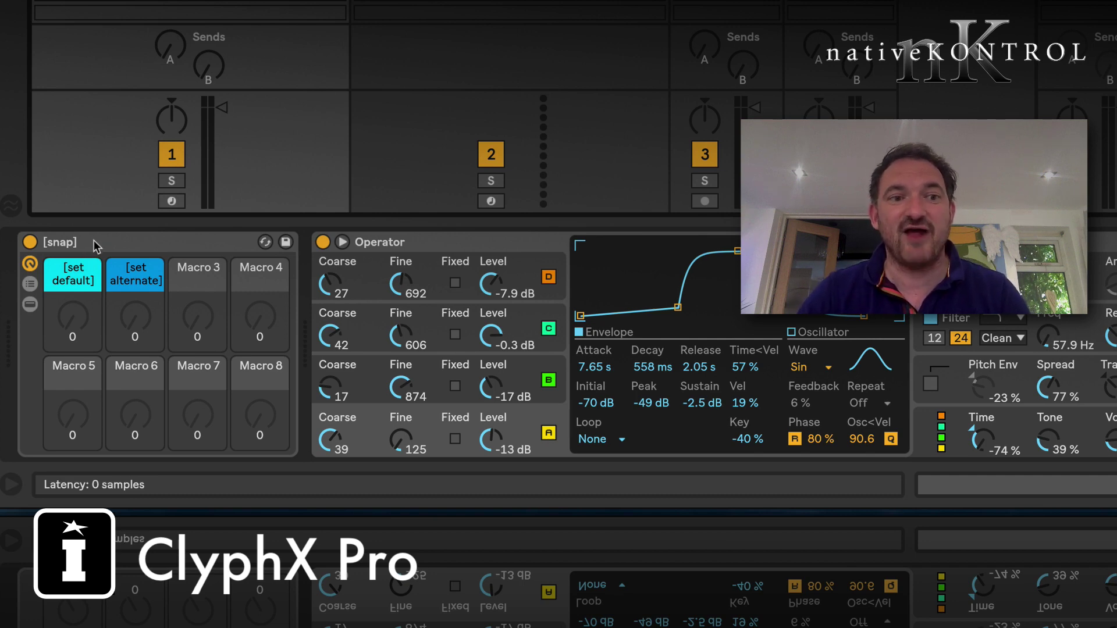
Toggle the [snap] rack off and on, then set the [set alternate] morph macro to 87.
{"action": "left_click", "coordinate": [30, 242]}
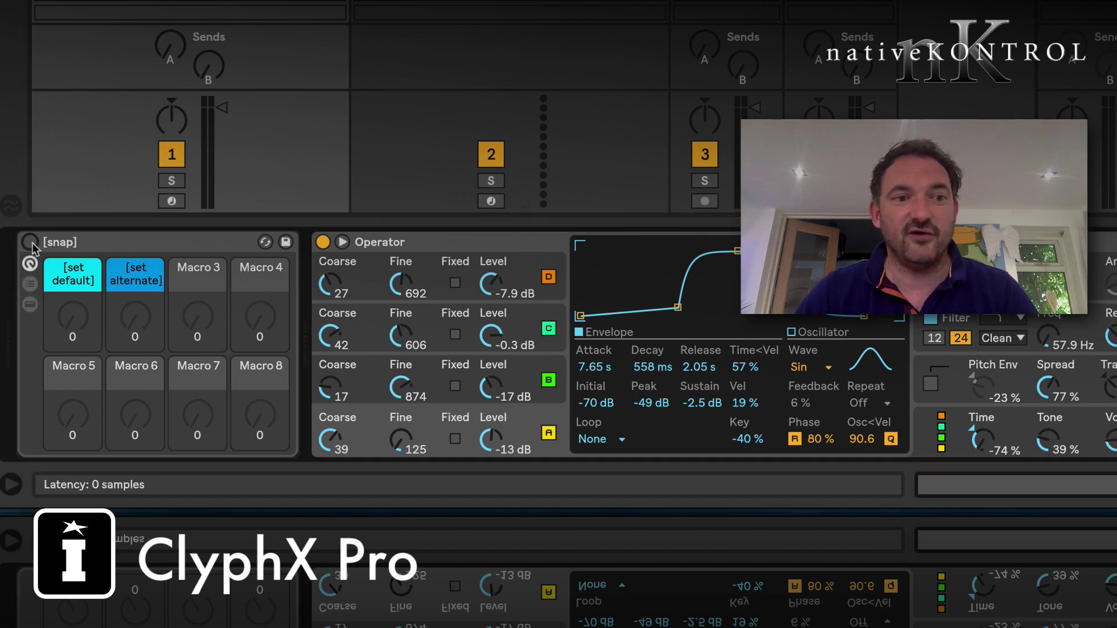
{"action": "left_click", "coordinate": [31, 242]}
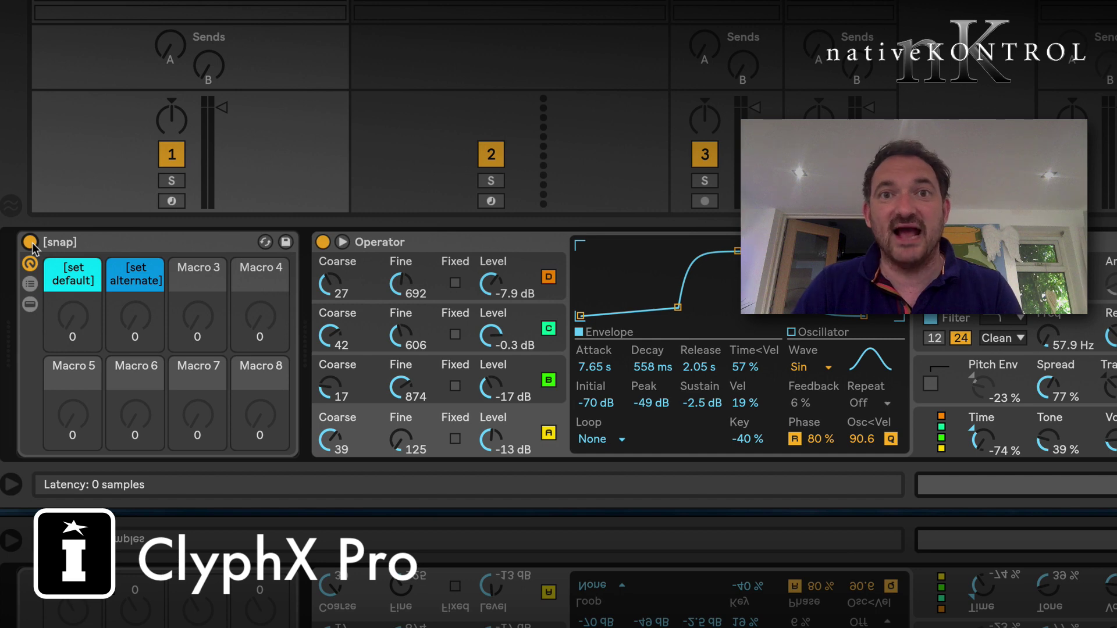
{"action": "left_click", "coordinate": [142, 323]}
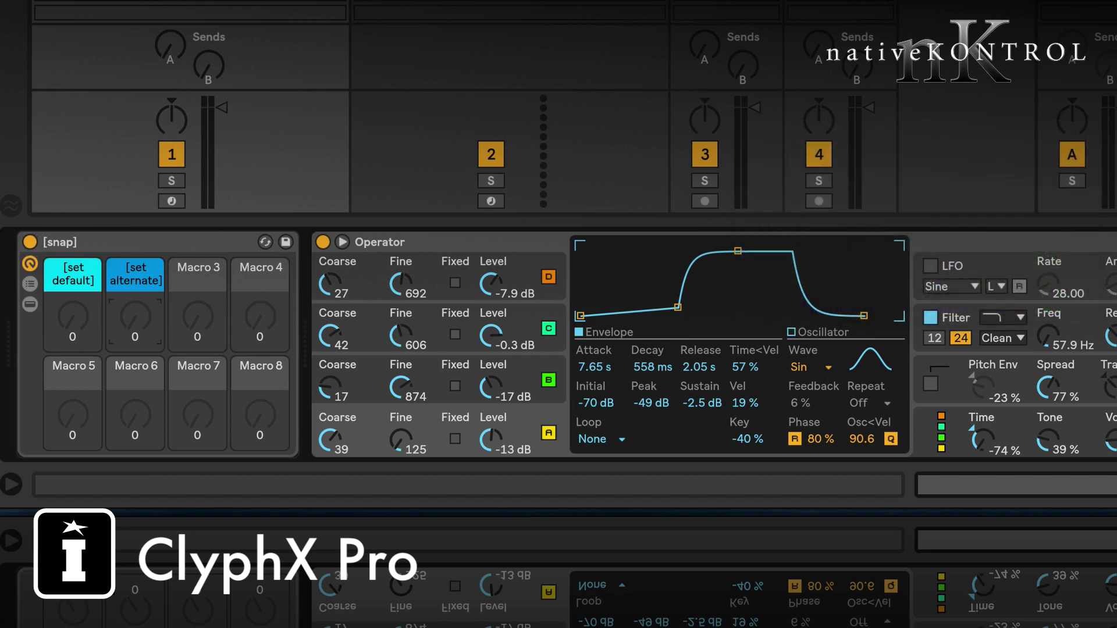
{"action": "left_click_drag", "start_coordinate": [142, 322], "coordinate": [142, 322]}
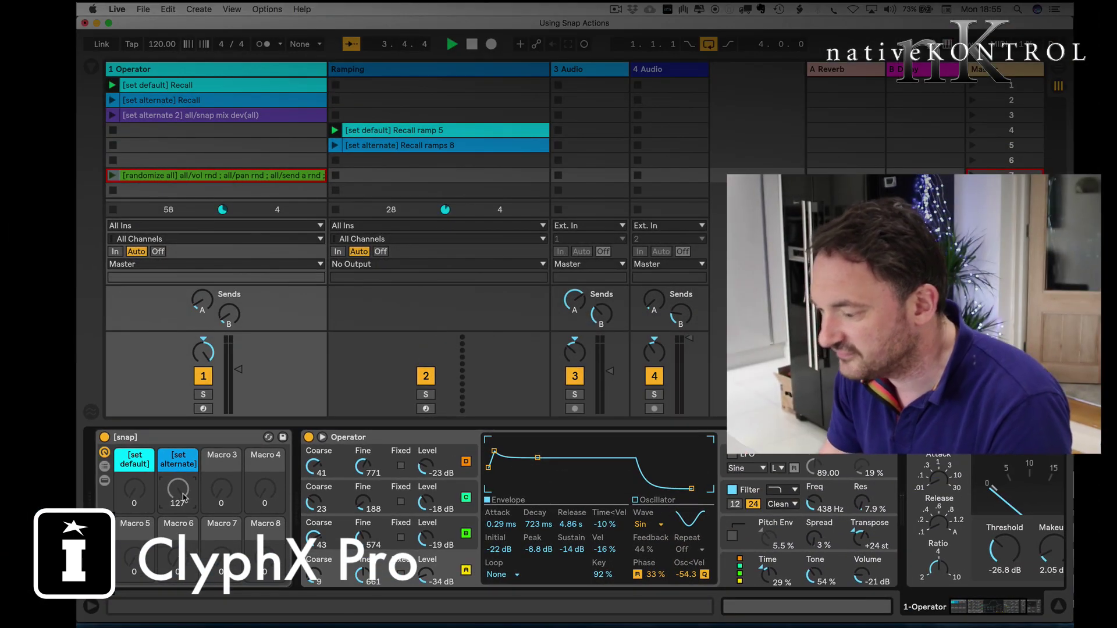
{"action": "left_click_drag", "start_coordinate": [184, 498], "coordinate": [184, 497]}
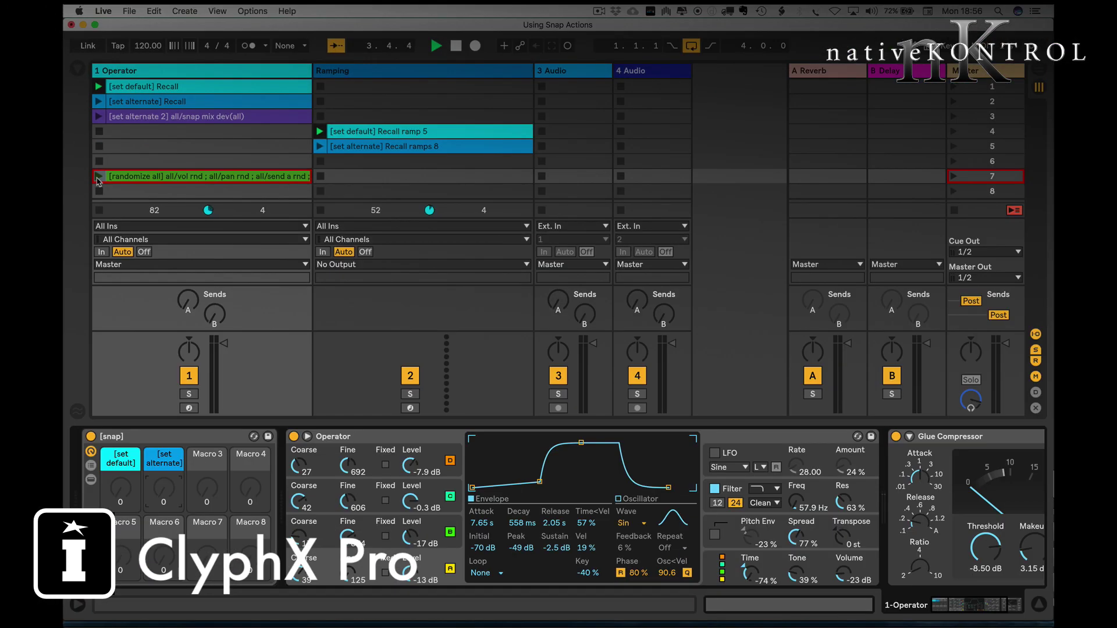
Launch the [randomize all] clip on the 1 Operator track.
{"action": "left_click", "coordinate": [98, 176]}
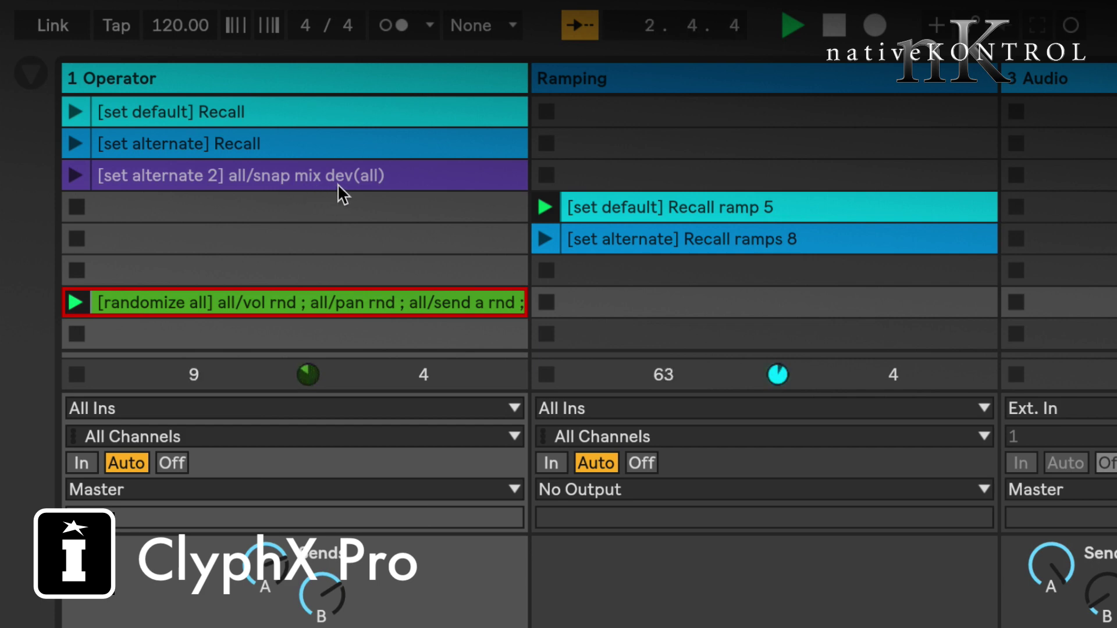
Store the randomized state as [set alternate 2], compare it with [set alternate], then copy it to Ramping slot 6.
{"action": "left_click", "coordinate": [74, 172]}
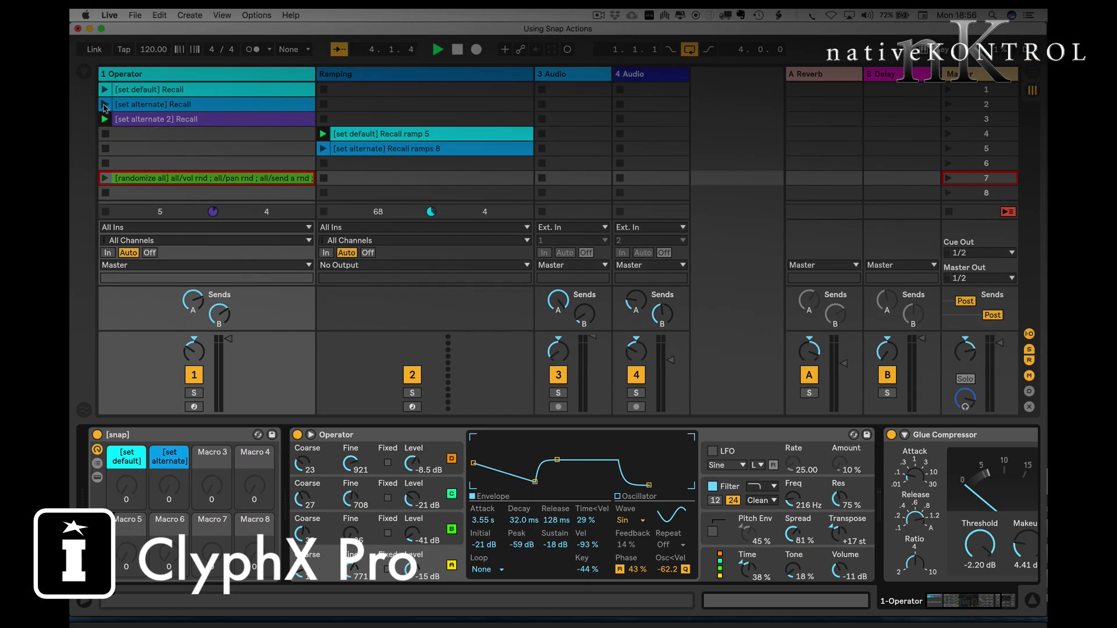
{"action": "left_click", "coordinate": [76, 147]}
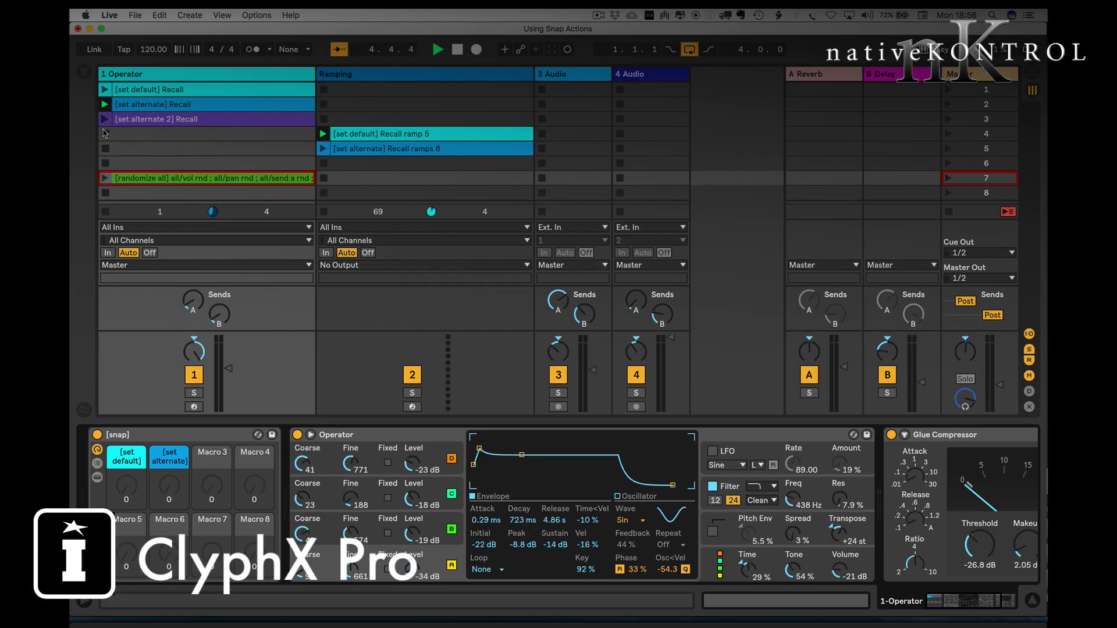
{"action": "left_click", "coordinate": [104, 119]}
{"action": "left_click", "coordinate": [105, 105]}
{"action": "left_click", "coordinate": [105, 119]}
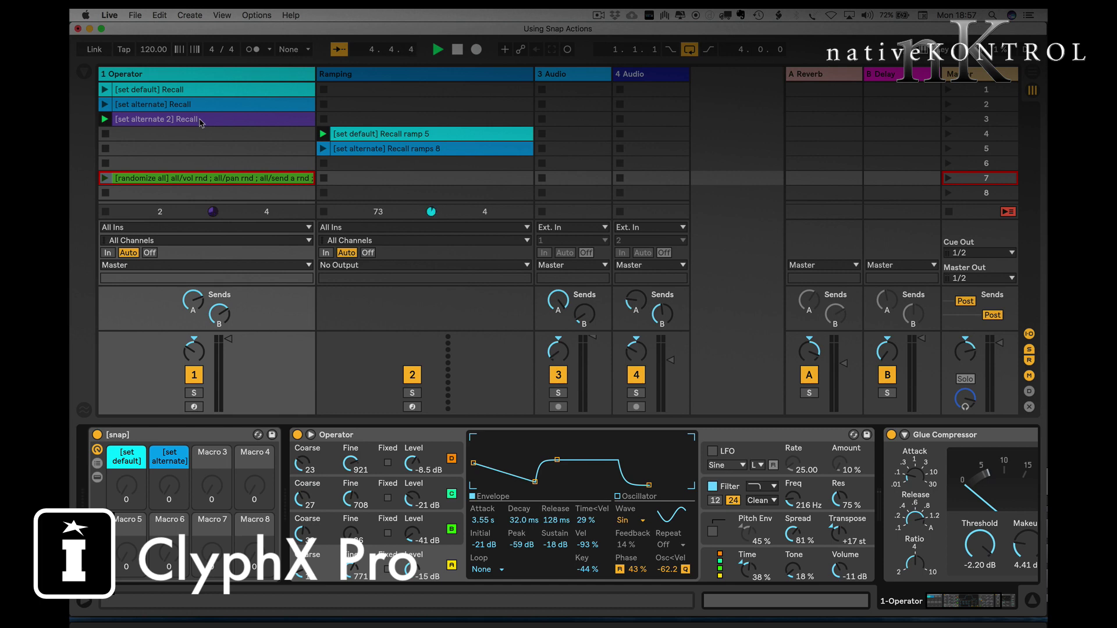
{"action": "left_click_drag", "start_coordinate": [201, 123], "coordinate": [375, 167]}
Rename the copied Ramping clip to '[set alternate 2] Recall ramps 5'.
{"action": "key", "text": "super+r"}
{"action": "key", "text": "Right"}
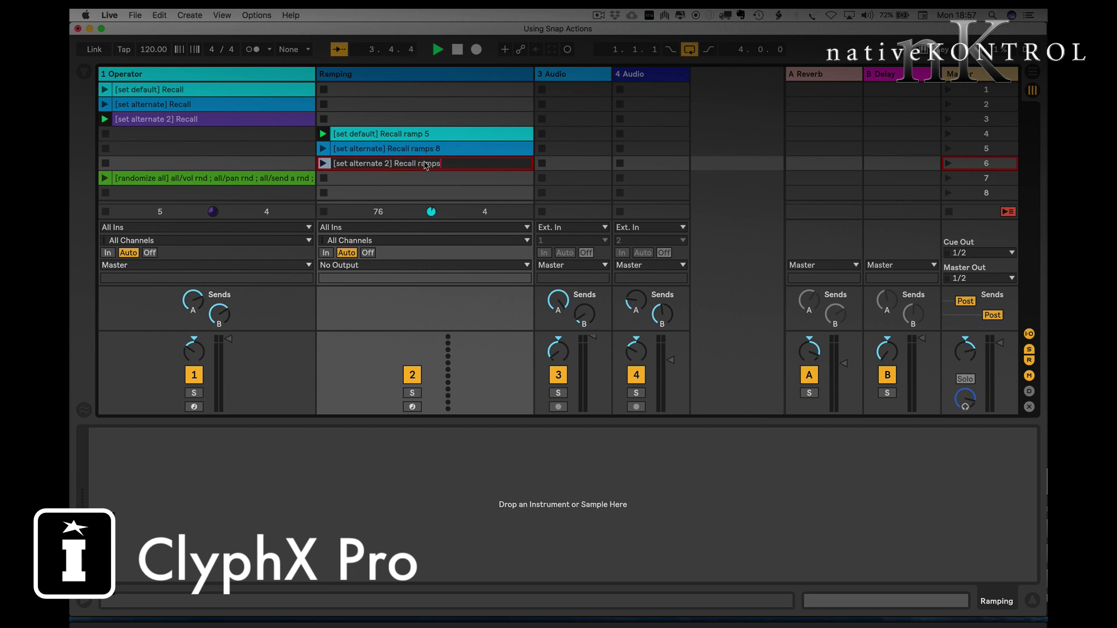
{"action": "left_click", "coordinate": [427, 180]}
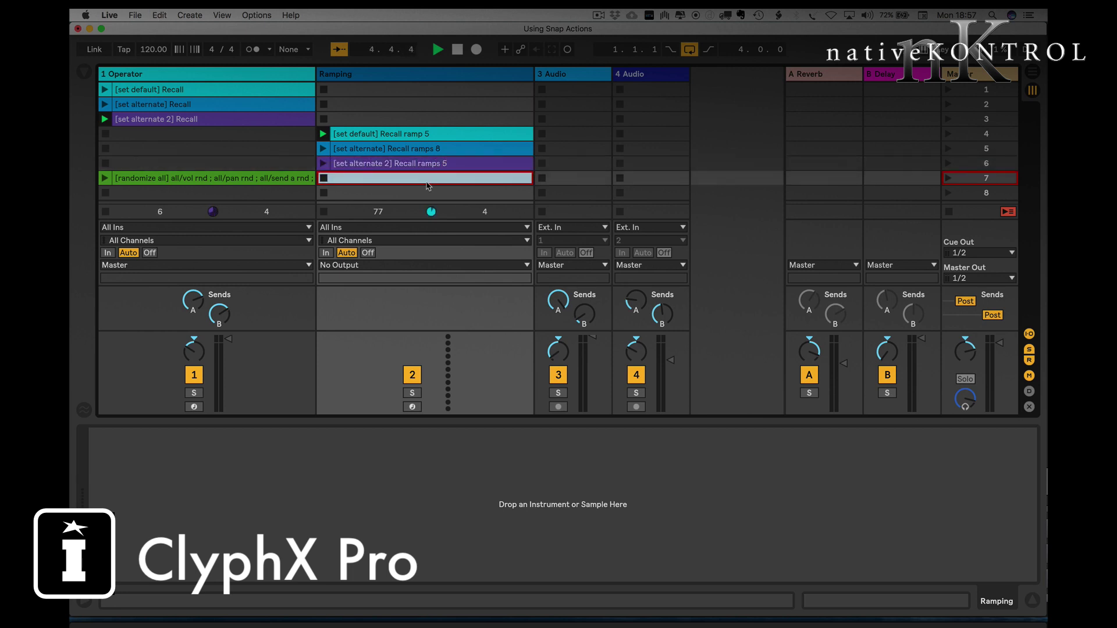
Ramp Operator back to default, then launch the new [set alternate 2] Recall ramps 5 clip.
{"action": "left_click", "coordinate": [195, 76]}
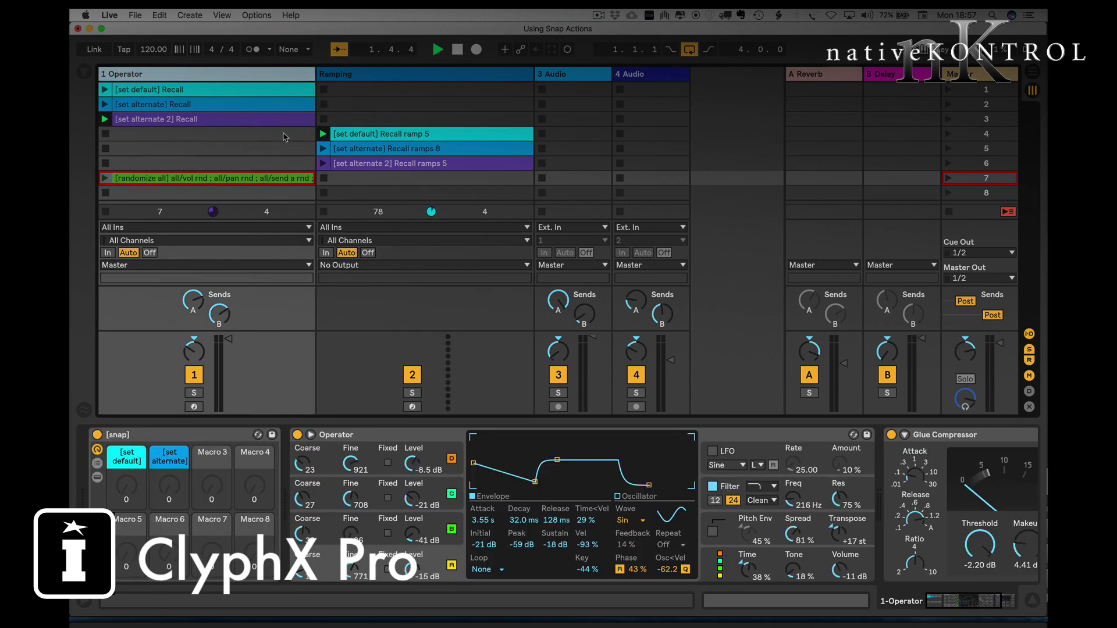
{"action": "left_click", "coordinate": [323, 134]}
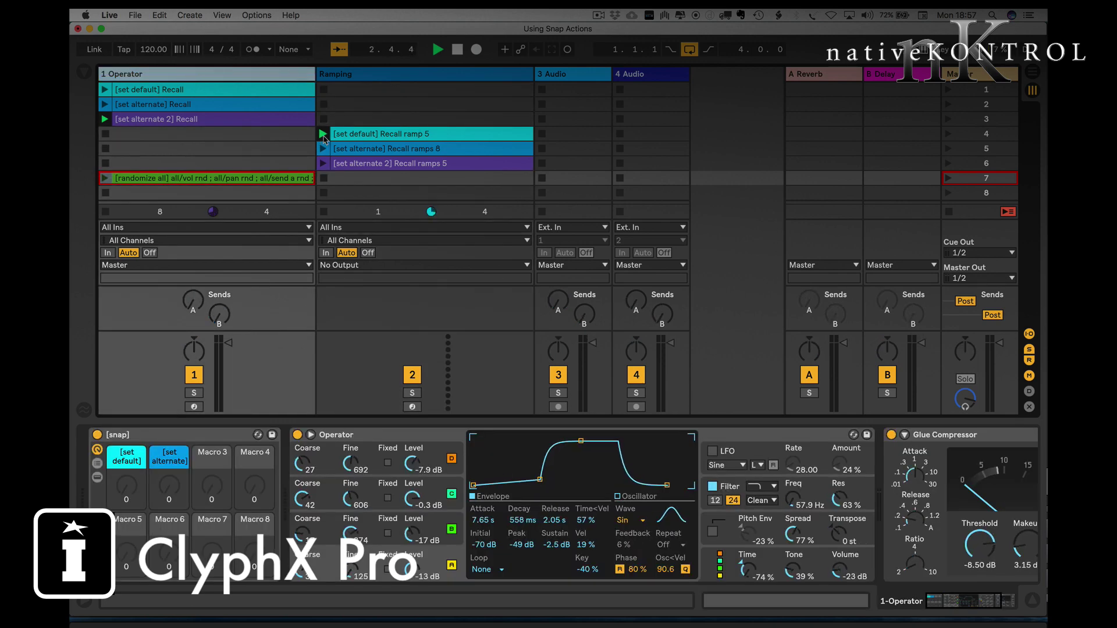
{"action": "left_click", "coordinate": [323, 164]}
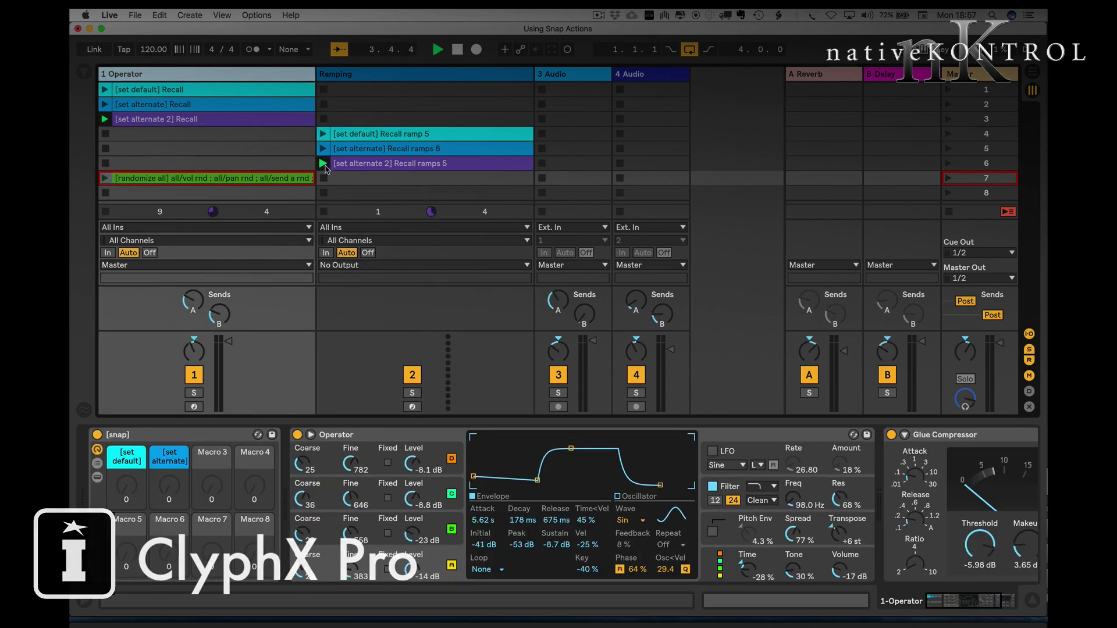